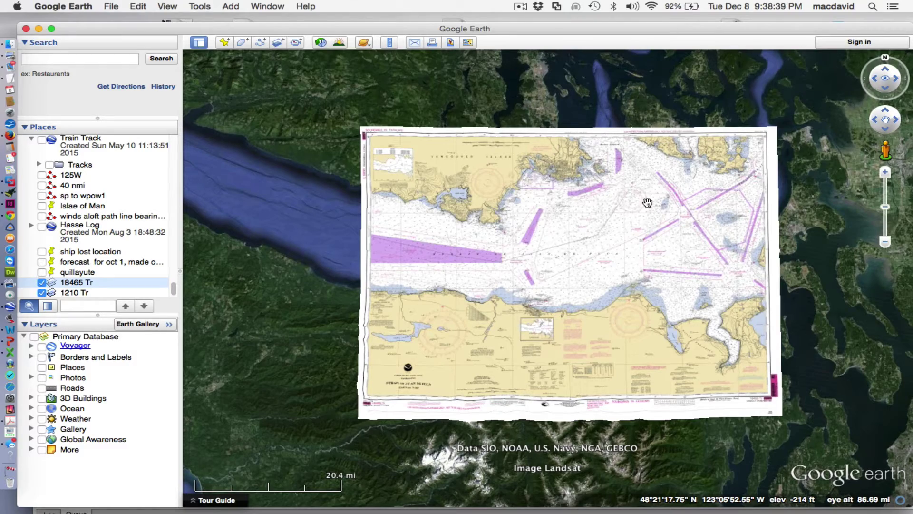
- Zoom until the Strait of Juan de Fuca chart overlay fills most of the view
scroll(634, 224, down, 3)
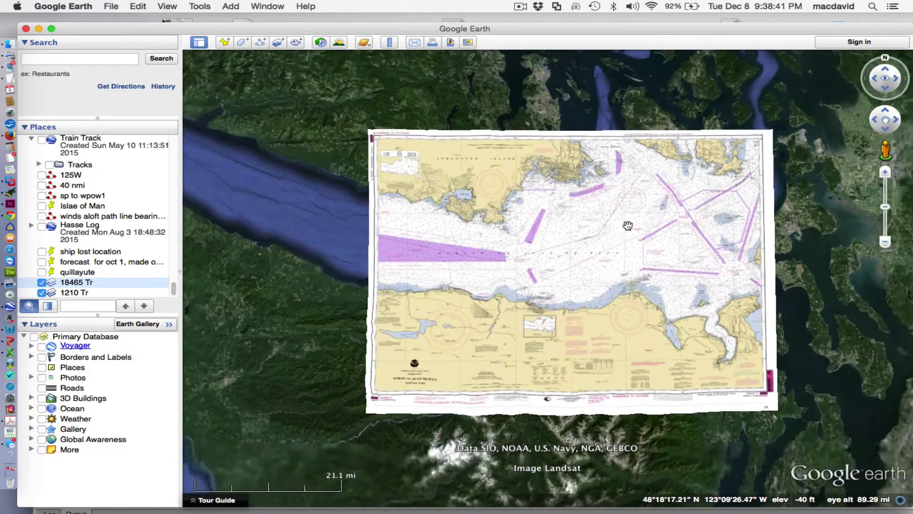
scroll(627, 226, up, 3)
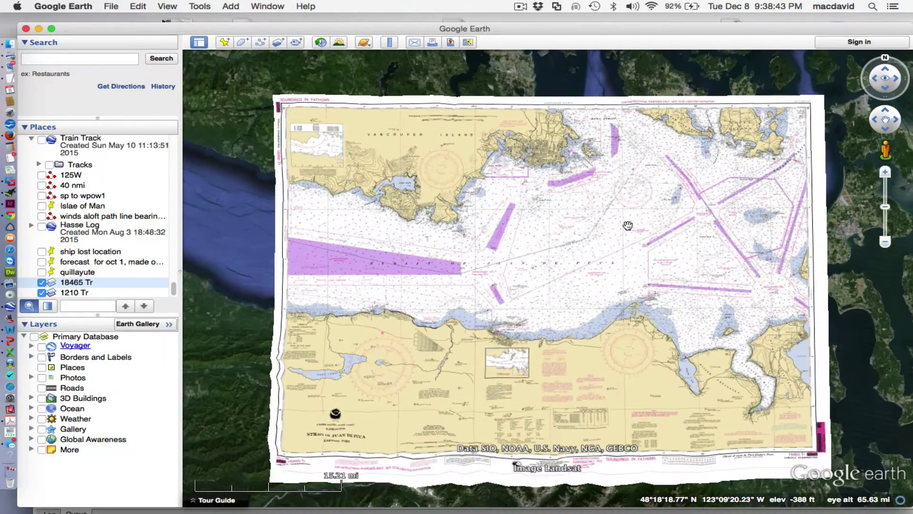
scroll(628, 226, up, 2)
scroll(627, 225, down, 3)
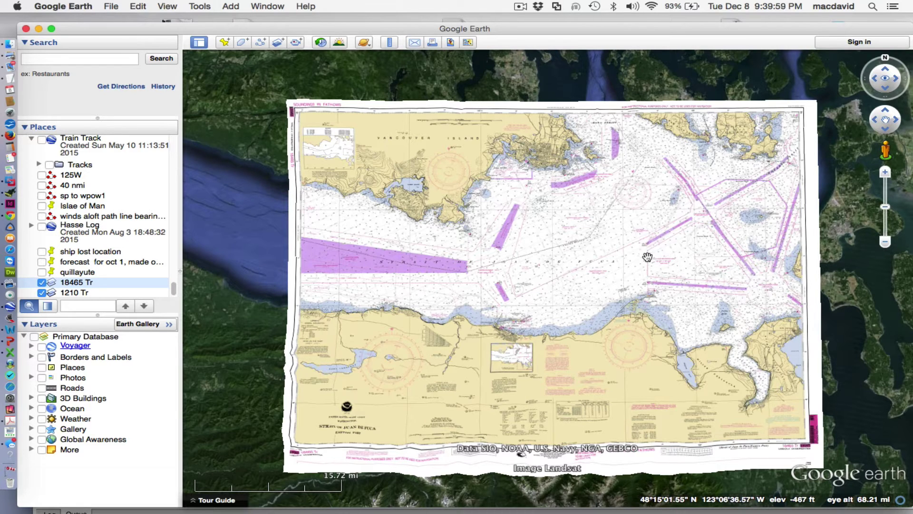
- Search for Smith Island, Island County, WA, then zoom out to see its placemark on the chart
click(64, 59)
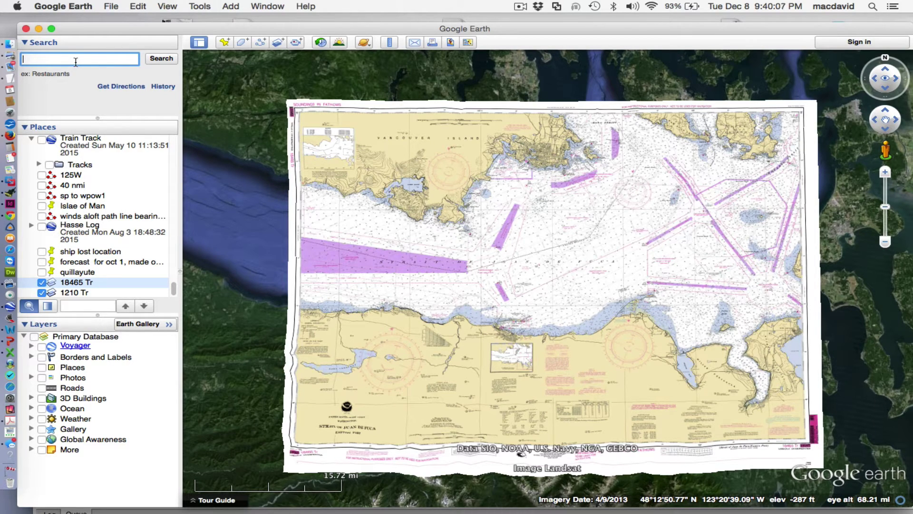
text(smit)
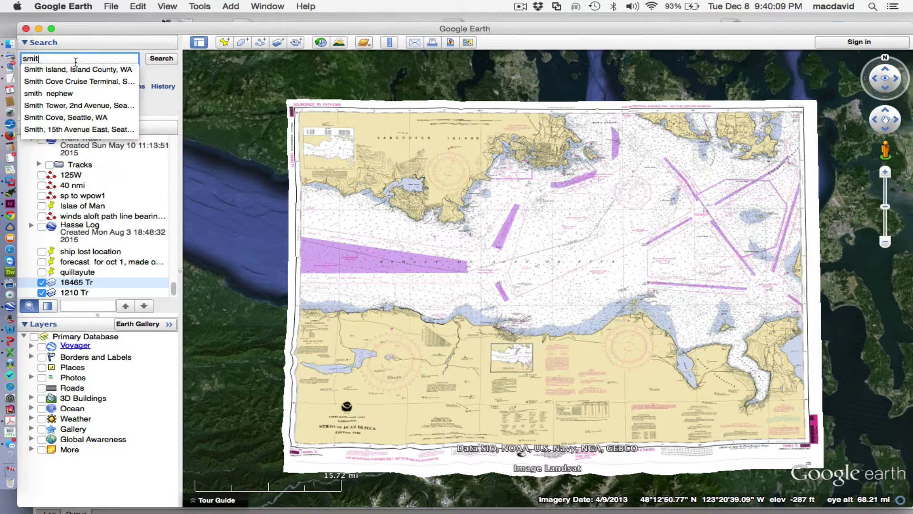
text(h island)
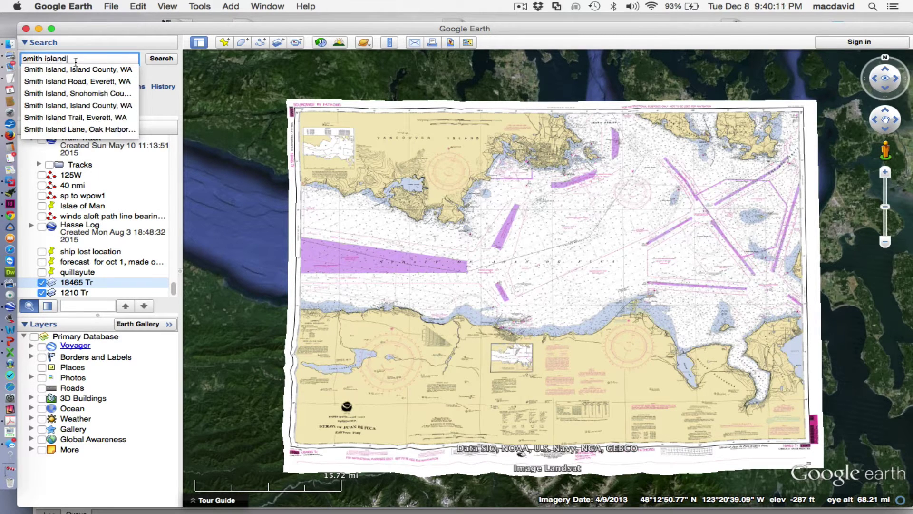
click(41, 71)
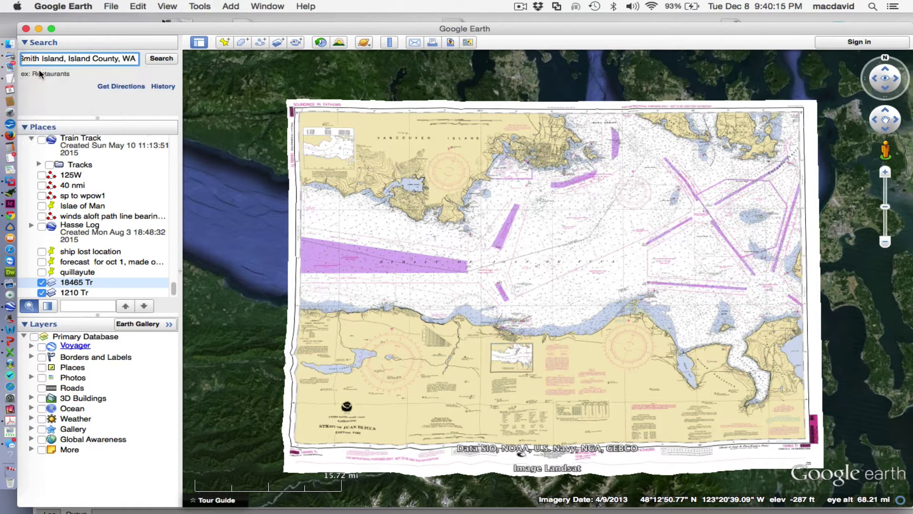
click(161, 59)
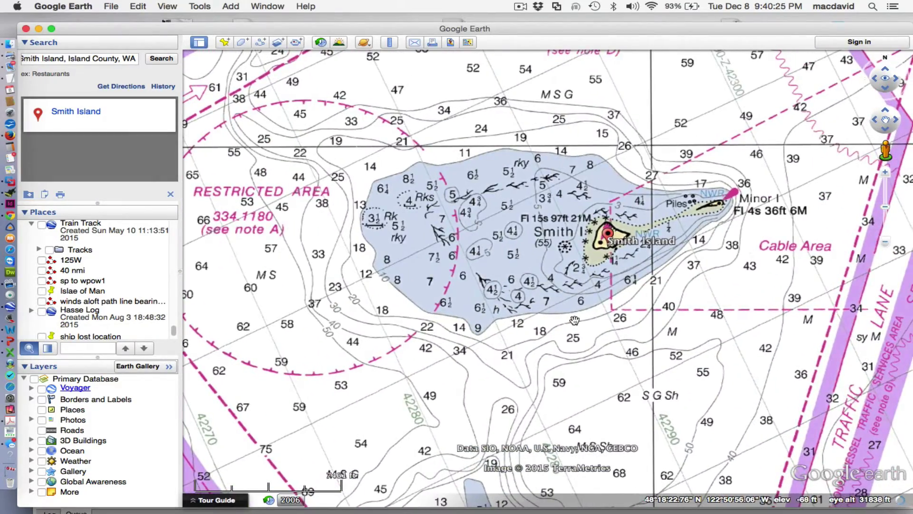
scroll(574, 320, down, 5)
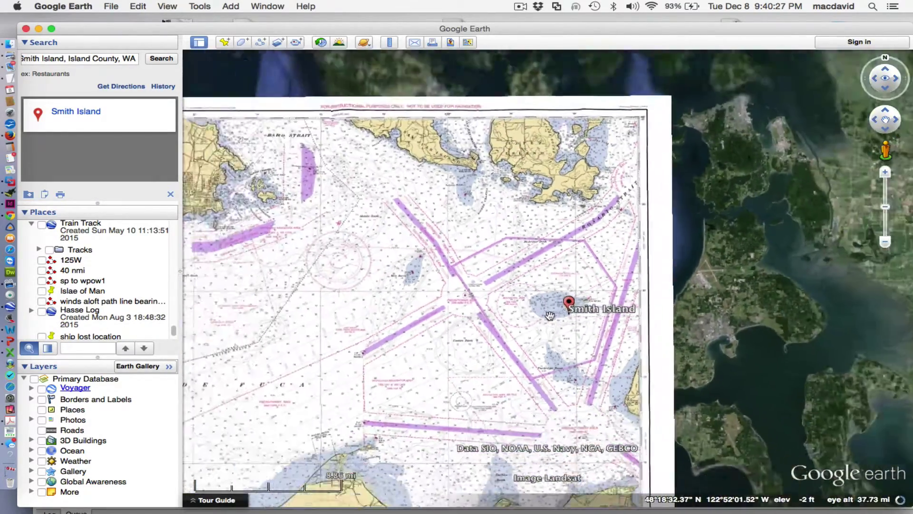
scroll(550, 316, down, 3)
drag(534, 285, 601, 252)
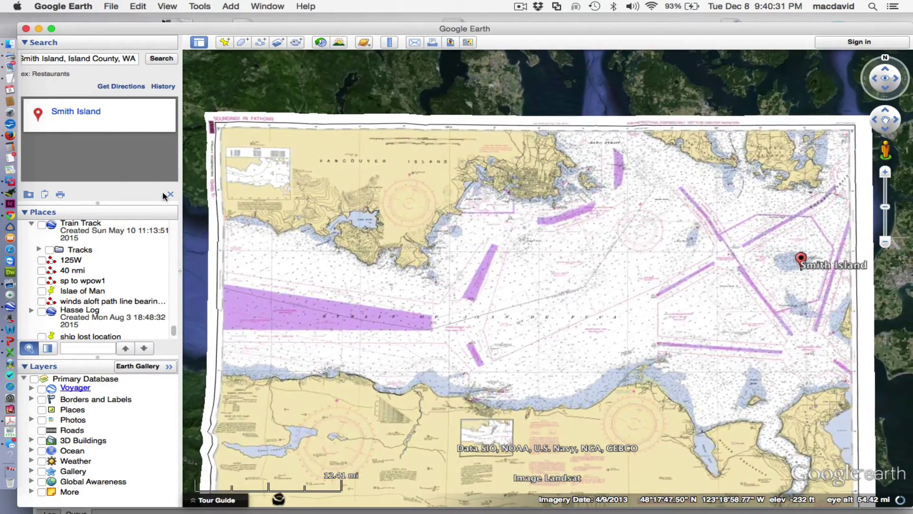
- Clear the Smith Island result and search for Davidson Rock, San Juan County, WA
click(169, 195)
click(101, 59)
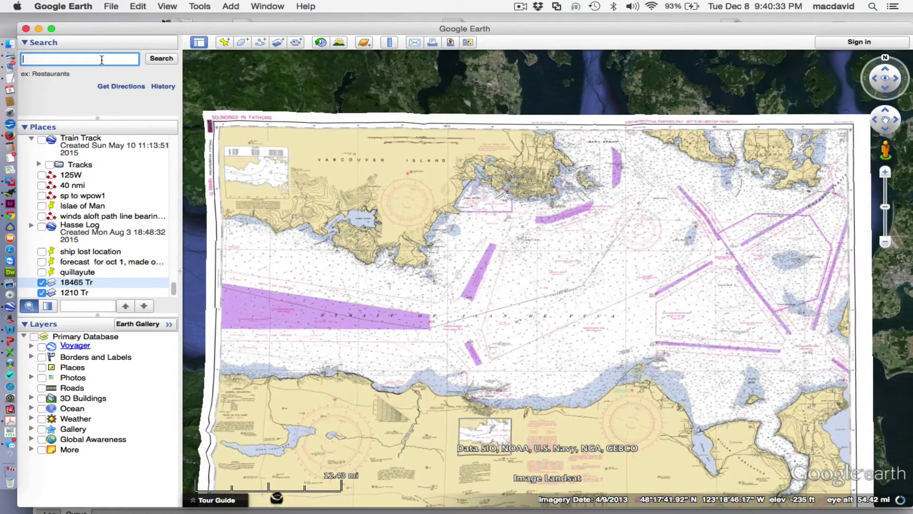
text(Davi)
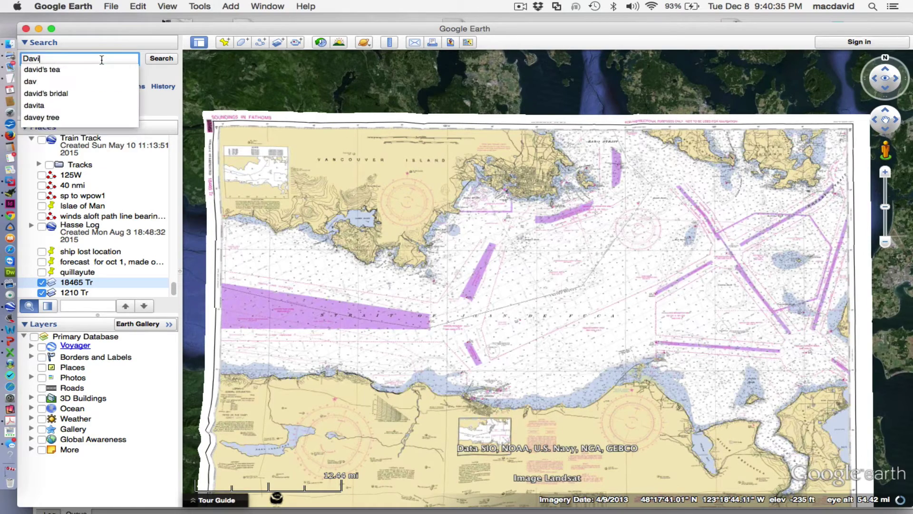
text(dson rock)
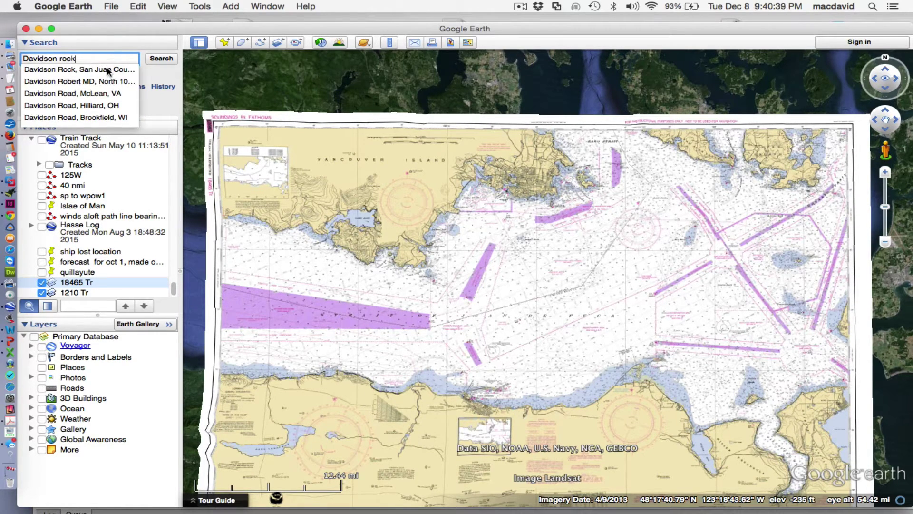
click(105, 70)
key(Return)
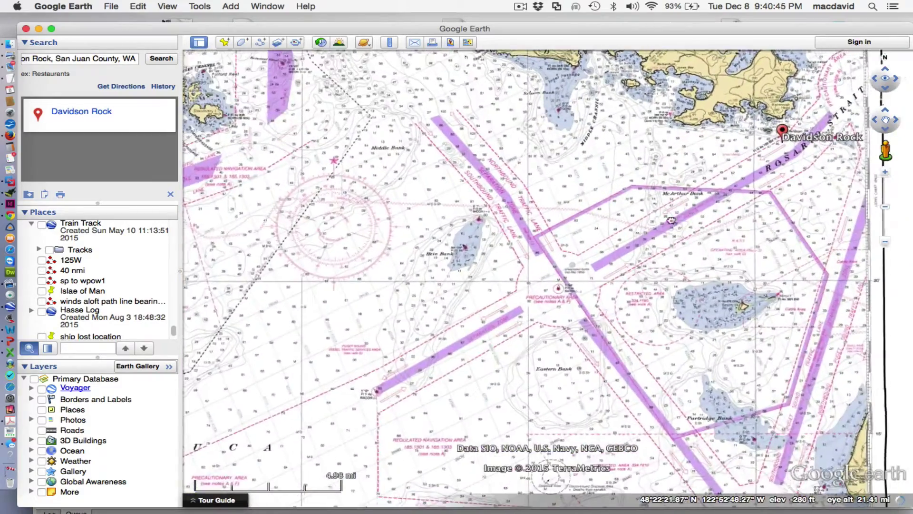
- Zoom out and pan until the whole strait chart shows around the Davidson Rock placemark
scroll(574, 280, down, 5)
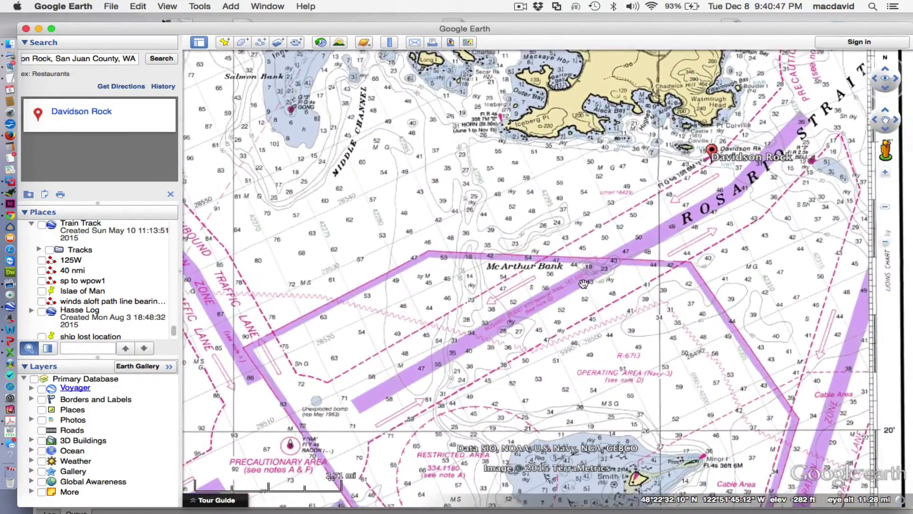
scroll(562, 284, down, 5)
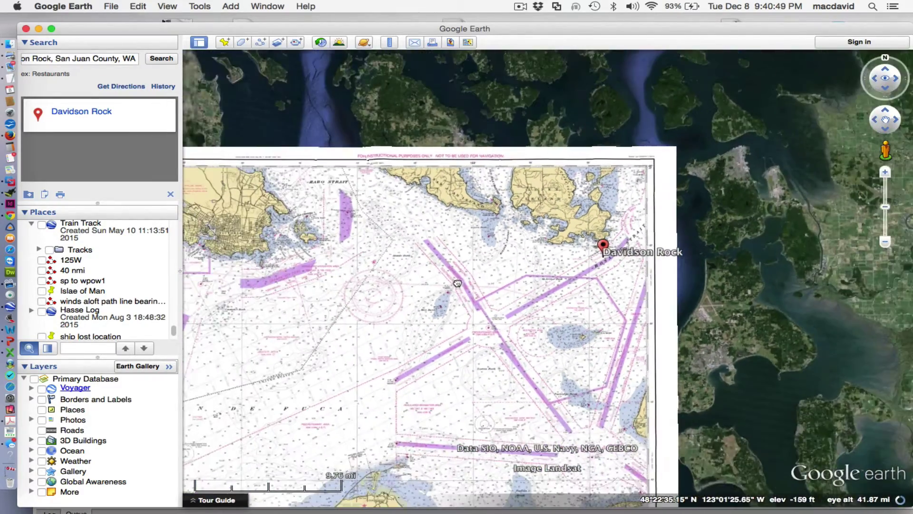
drag(285, 304, 483, 229)
scroll(480, 243, down, 3)
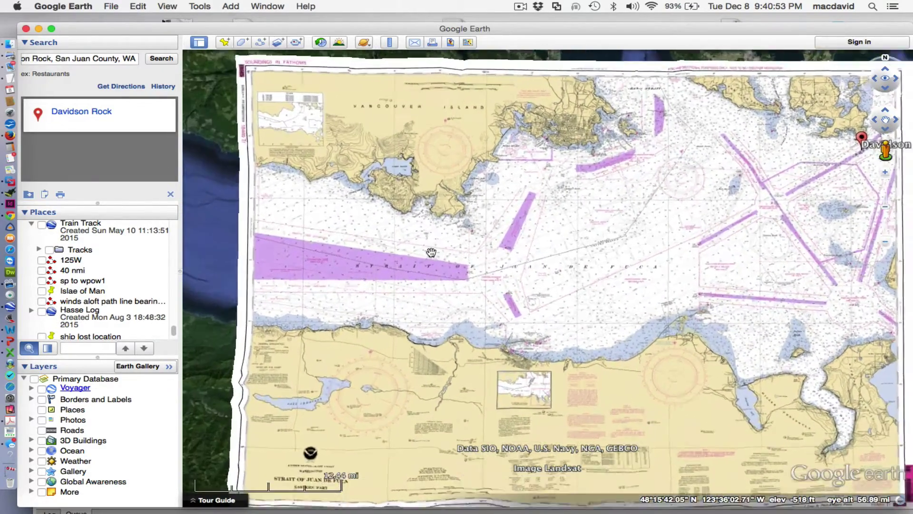
scroll(431, 253, up, 2)
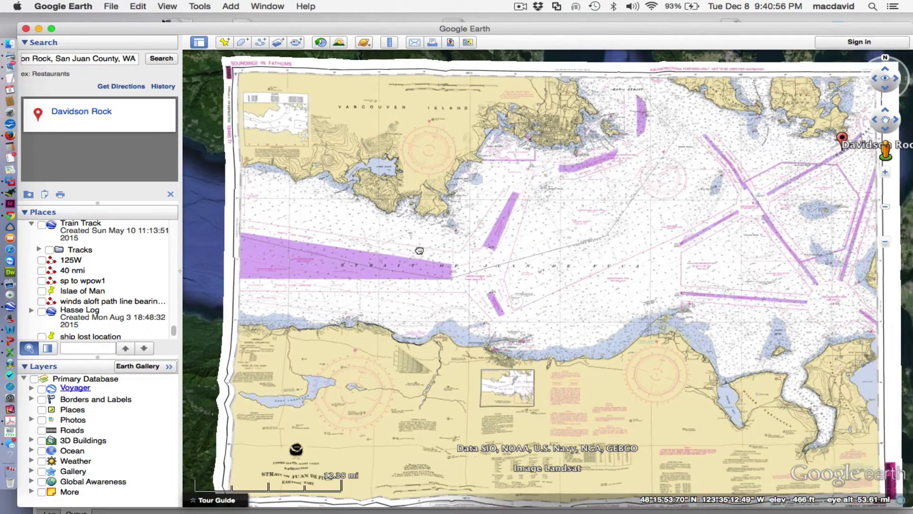
drag(419, 251, 392, 253)
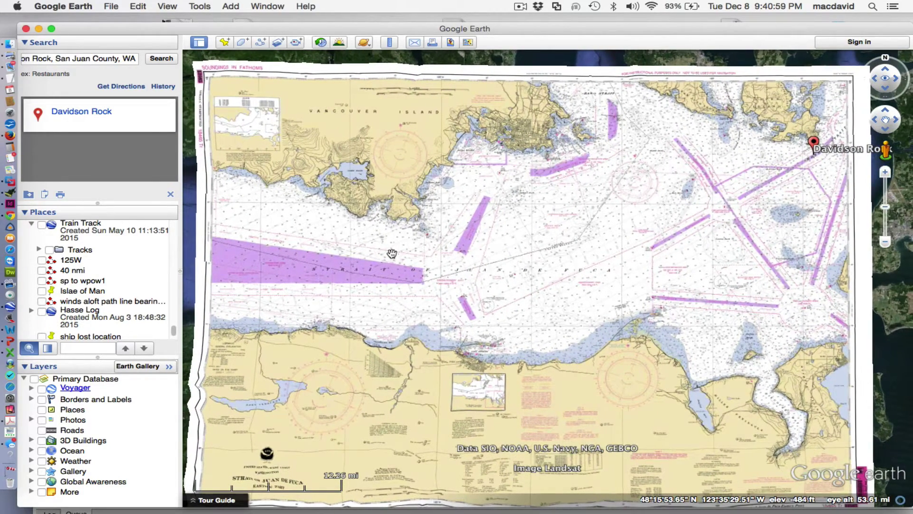
- Replace the previous search with Tongue Point, Clallam County, WA and fly there
click(166, 59)
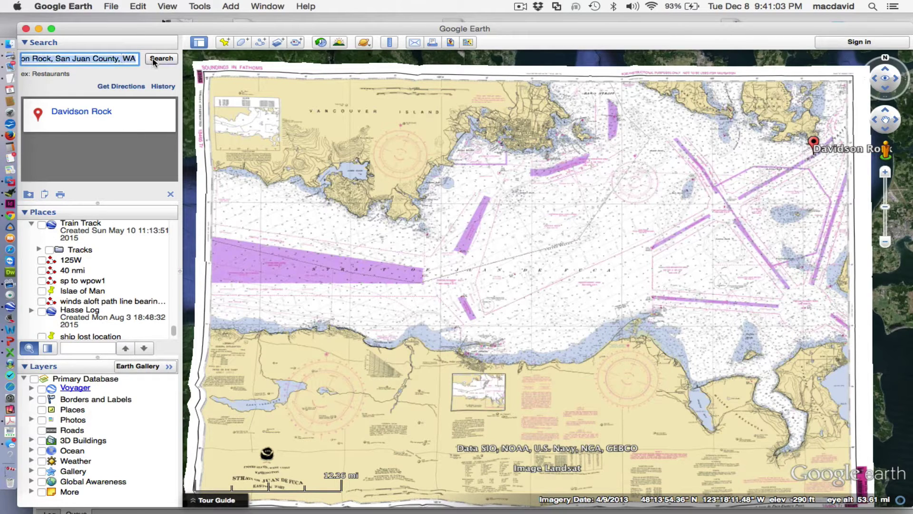
text(ton)
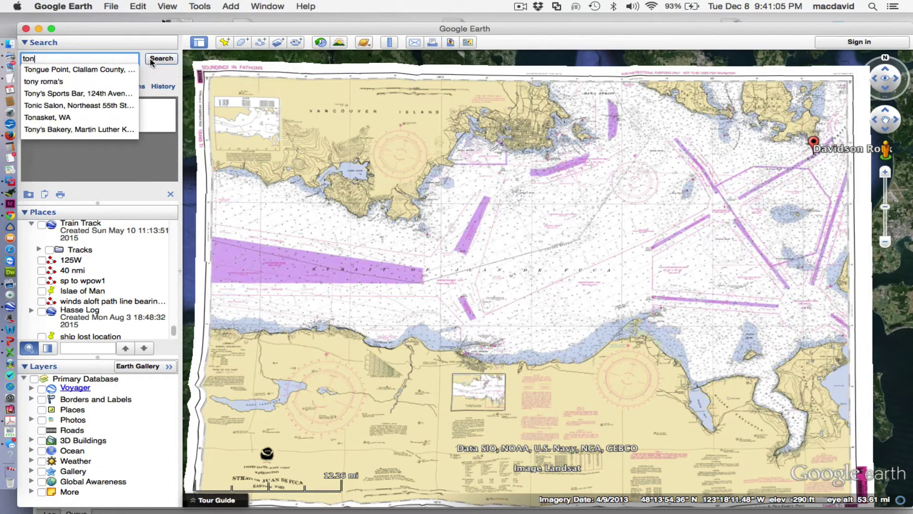
text(gue pot)
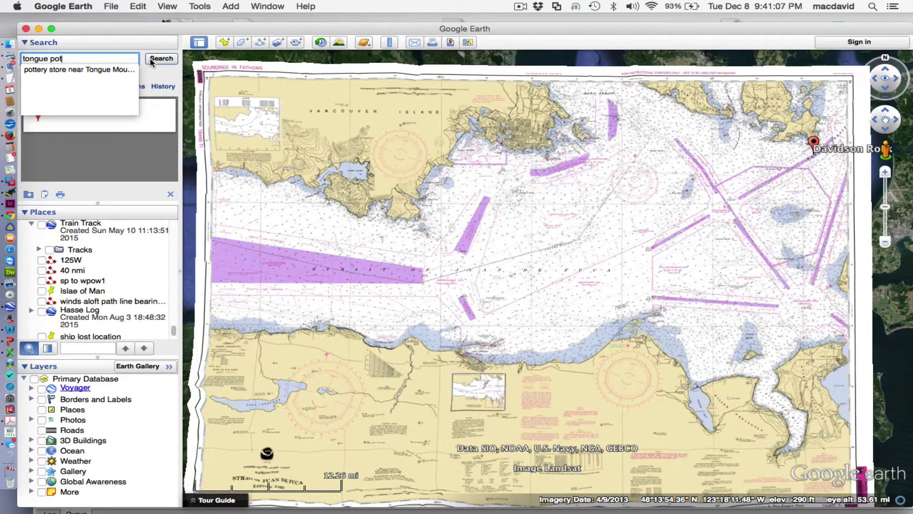
key(BackSpace)
text(int, Clallam County, WA)
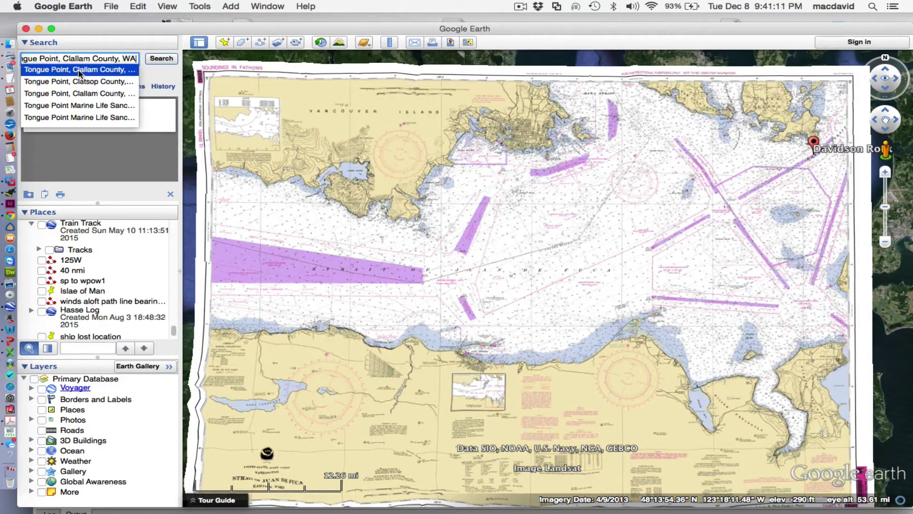
click(80, 70)
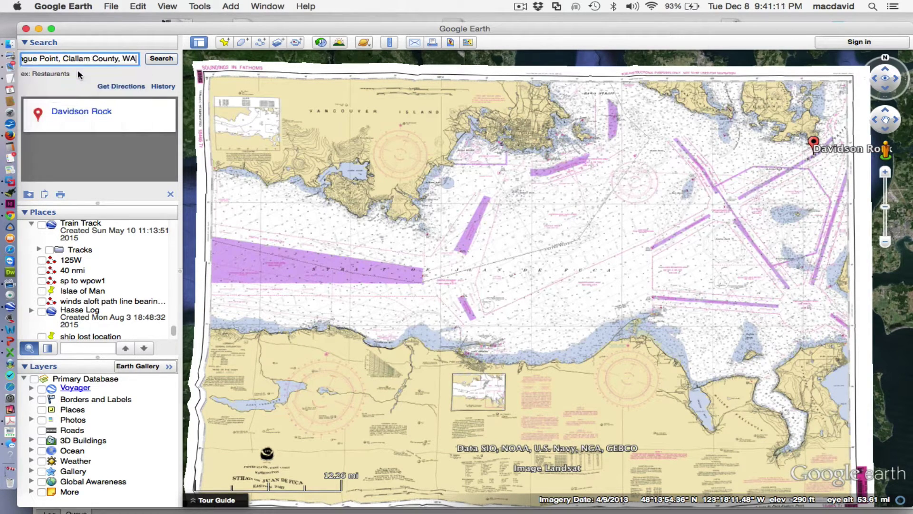
click(157, 59)
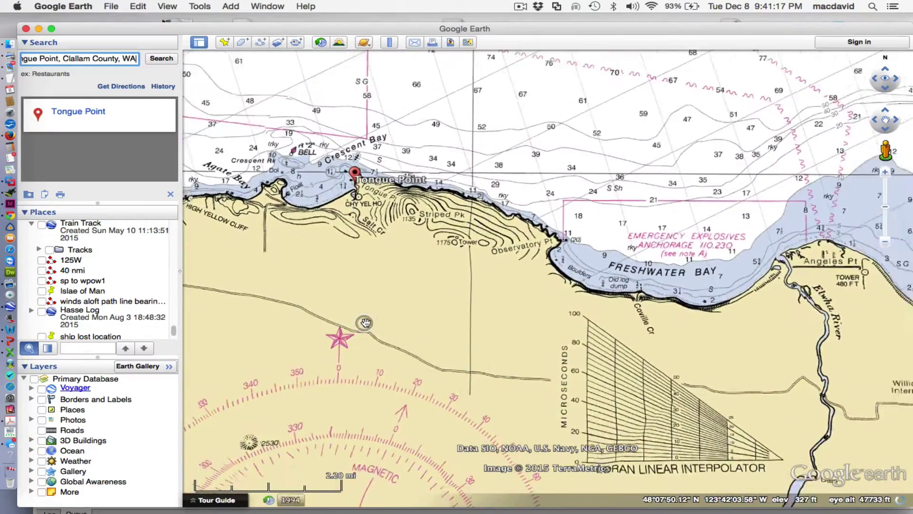
- Zoom around Port Angeles harbour and pan east along the strait to show the whole overlay
scroll(365, 324, down, 5)
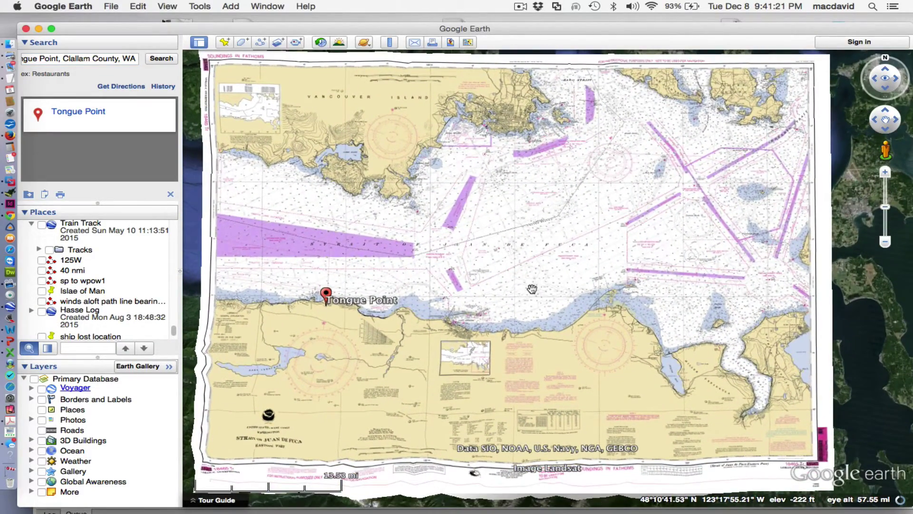
scroll(532, 289, down, 4)
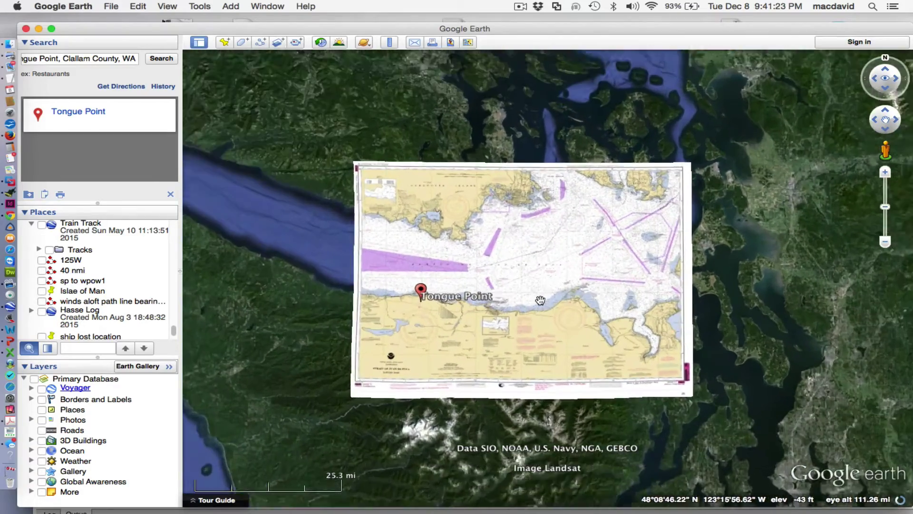
scroll(540, 300, up, 3)
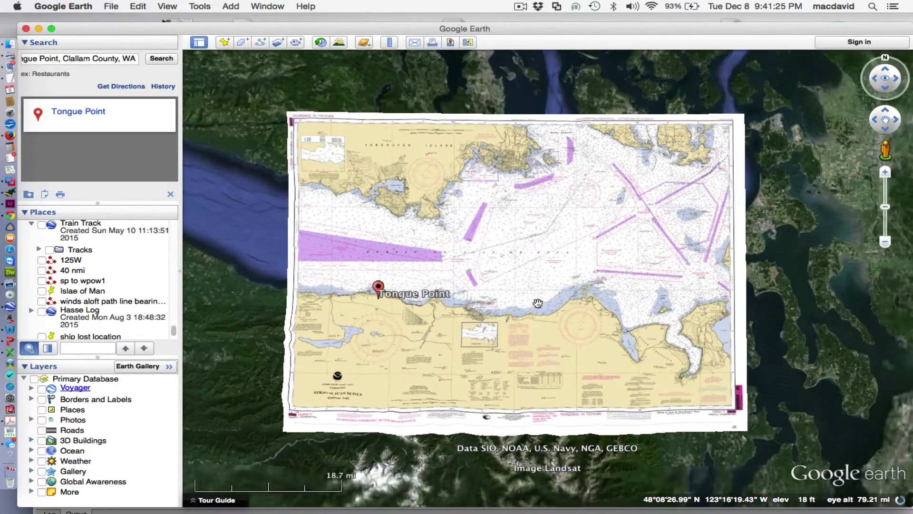
scroll(538, 303, up, 5)
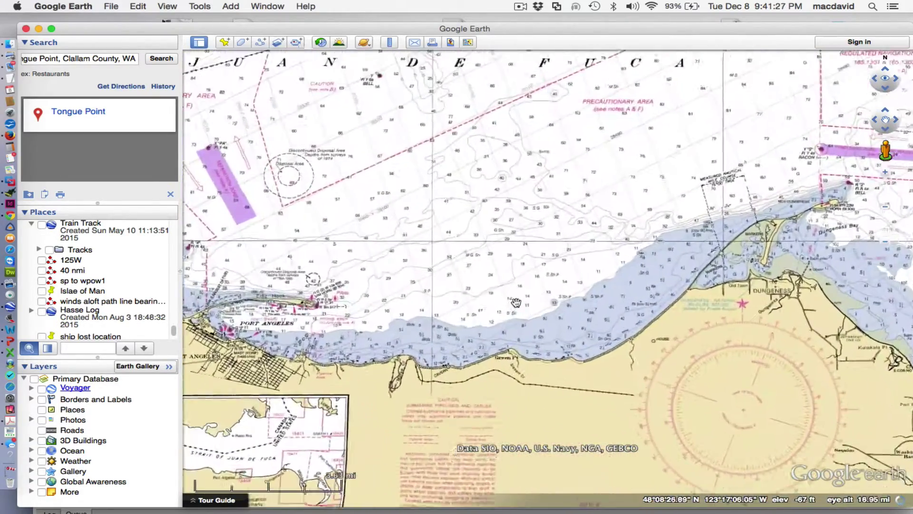
scroll(516, 303, up, 4)
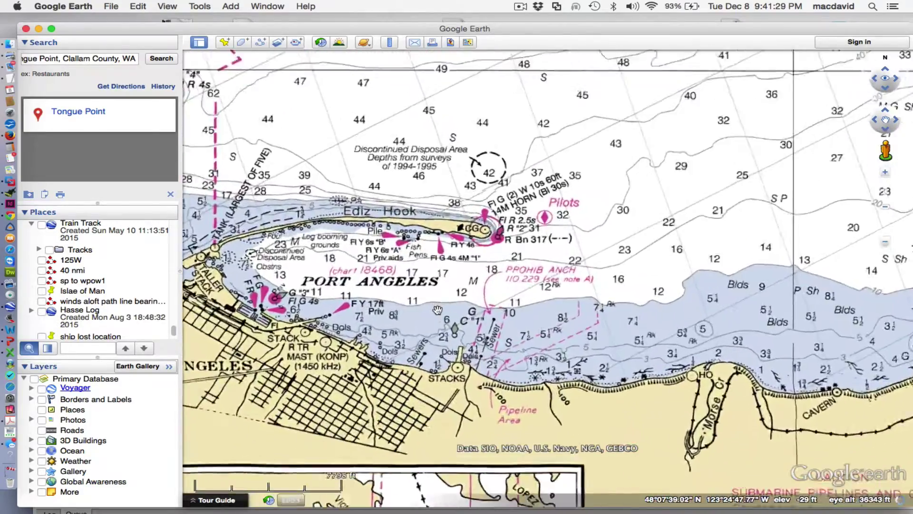
drag(438, 310, 541, 298)
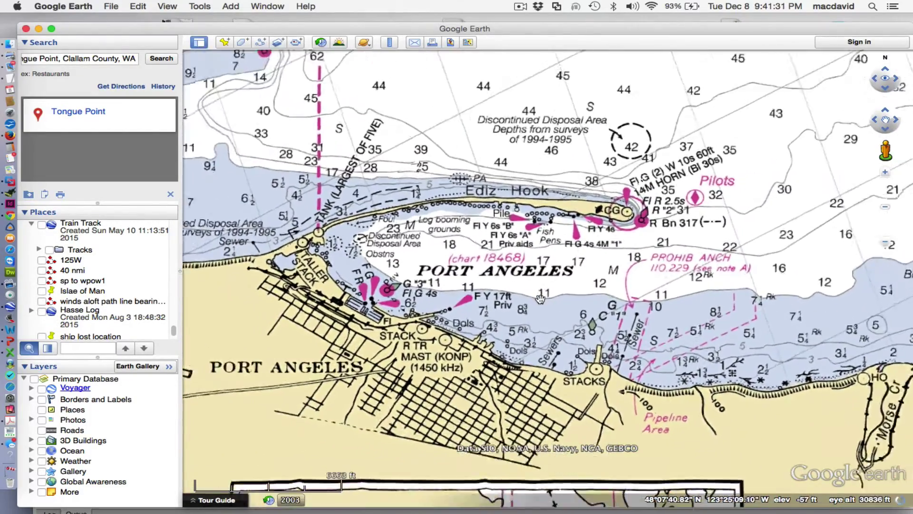
scroll(541, 298, up, 2)
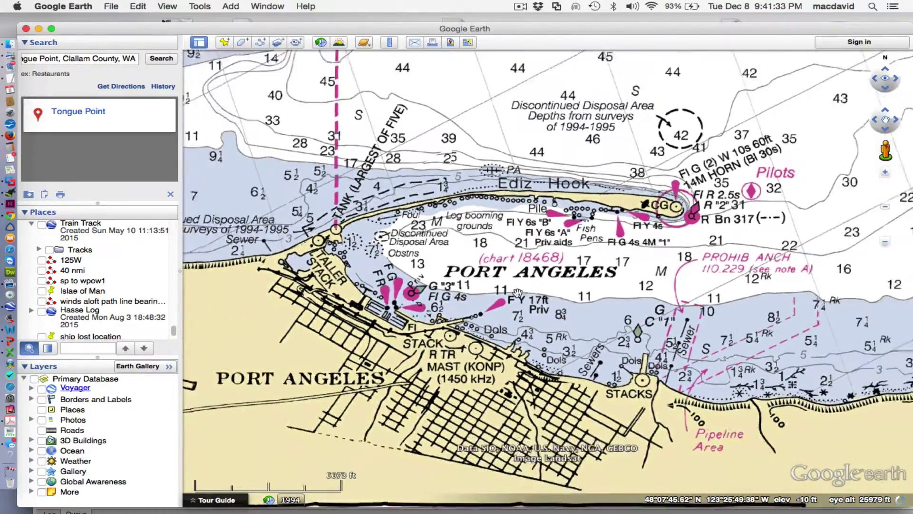
scroll(517, 292, down, 2)
scroll(516, 290, down, 2)
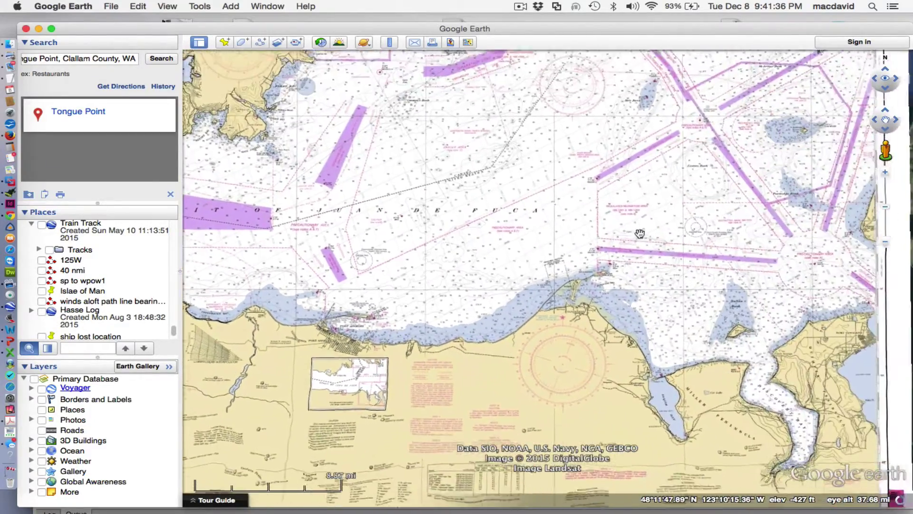
drag(639, 233, 586, 227)
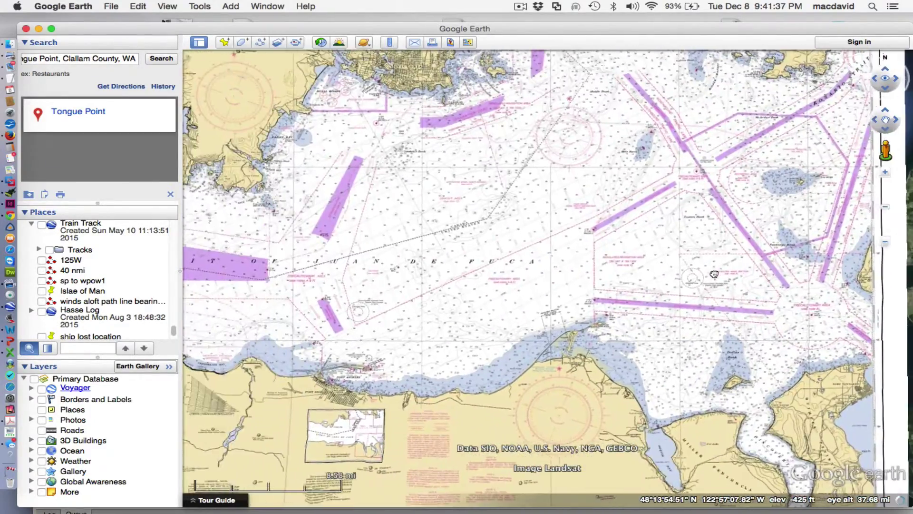
drag(715, 274, 583, 251)
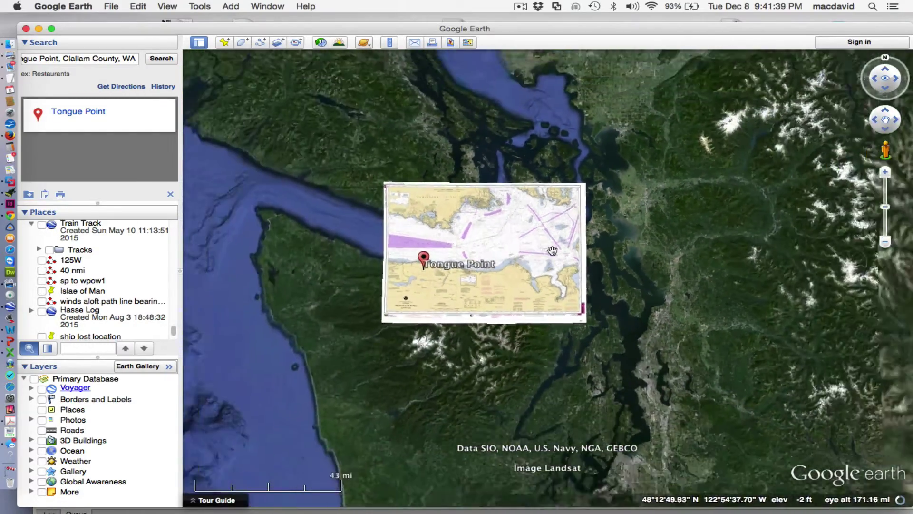
- Move the view to the second chart overlay off southern New England and reset to north-up
scroll(552, 250, down, 3)
drag(615, 256, 596, 253)
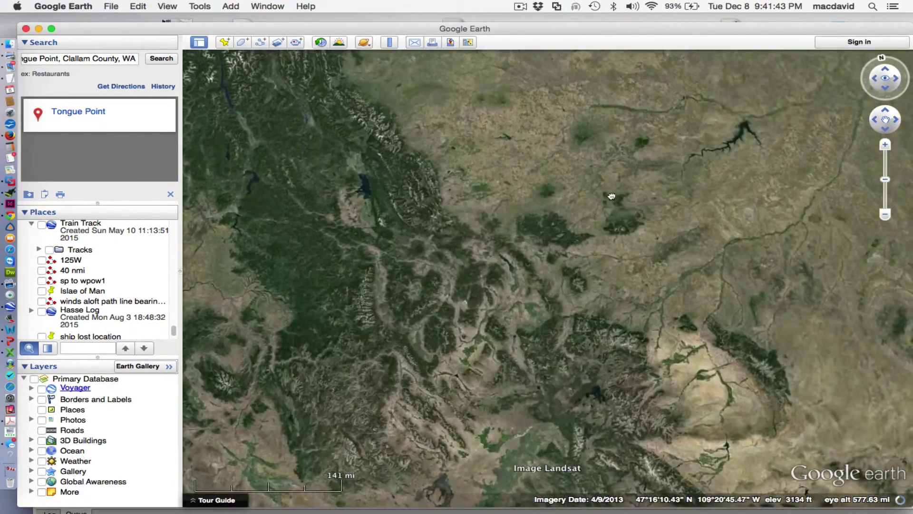
scroll(612, 219, down, 3)
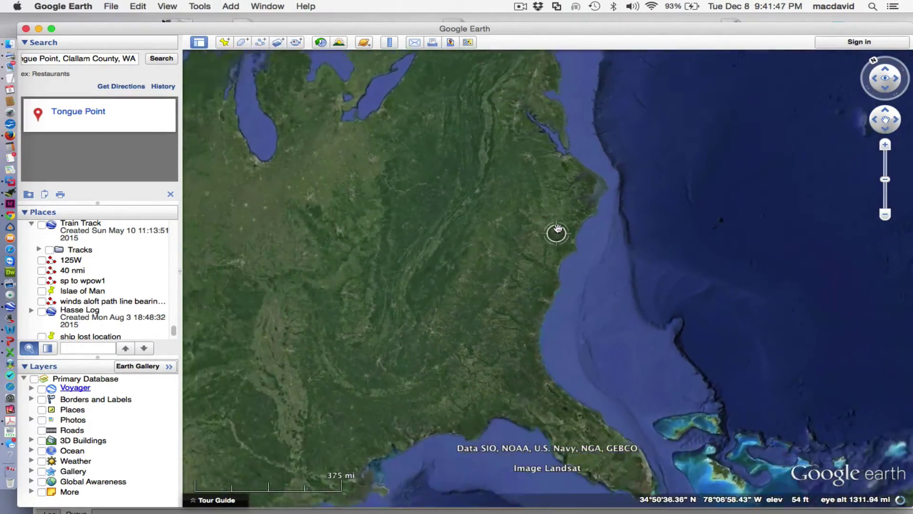
drag(546, 197, 552, 307)
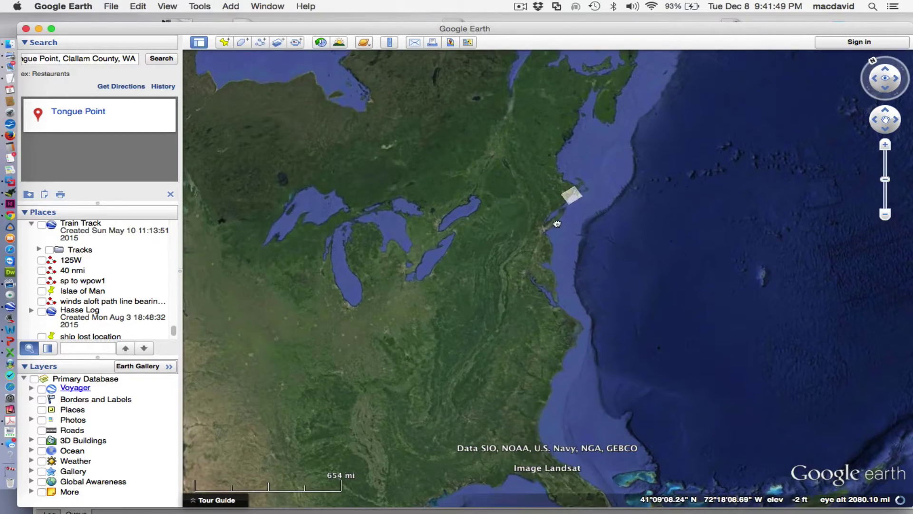
scroll(557, 223, up, 5)
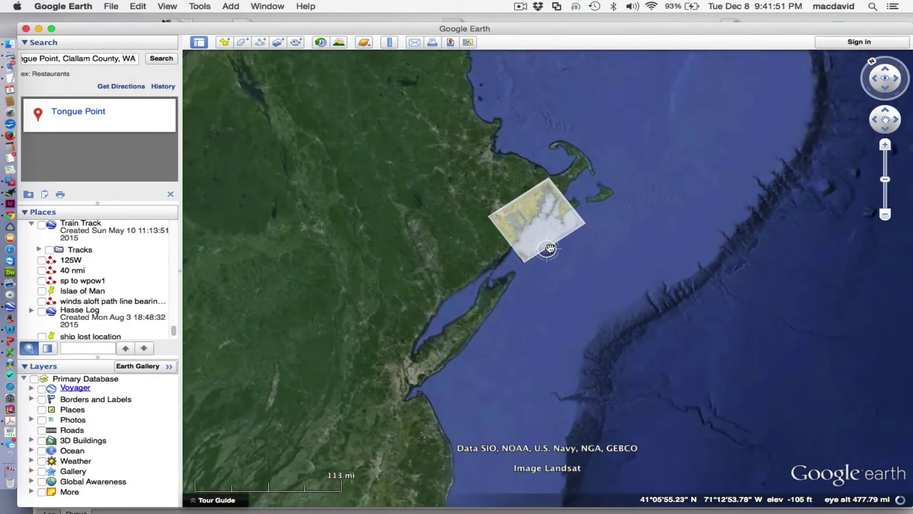
click(872, 63)
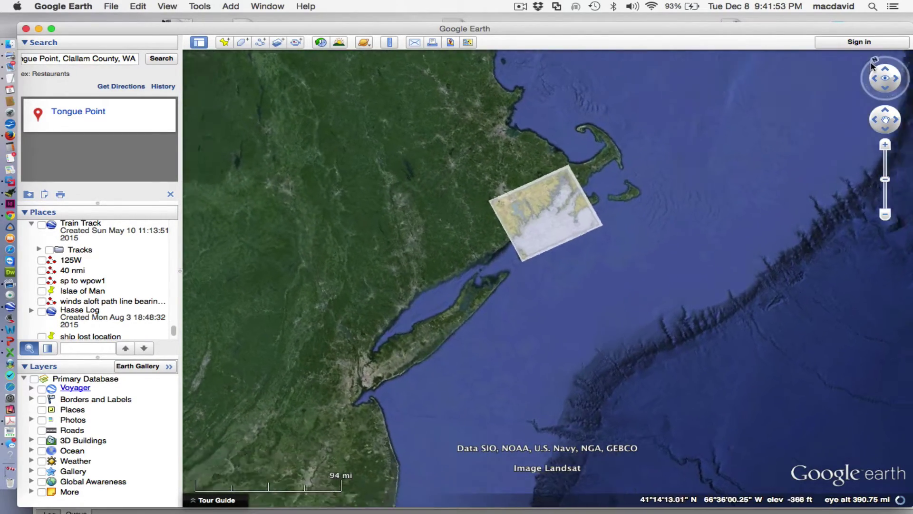
- Zoom in and out on the Martha's Vineyard to Block Island chart and recentre it in view
scroll(578, 238, up, 4)
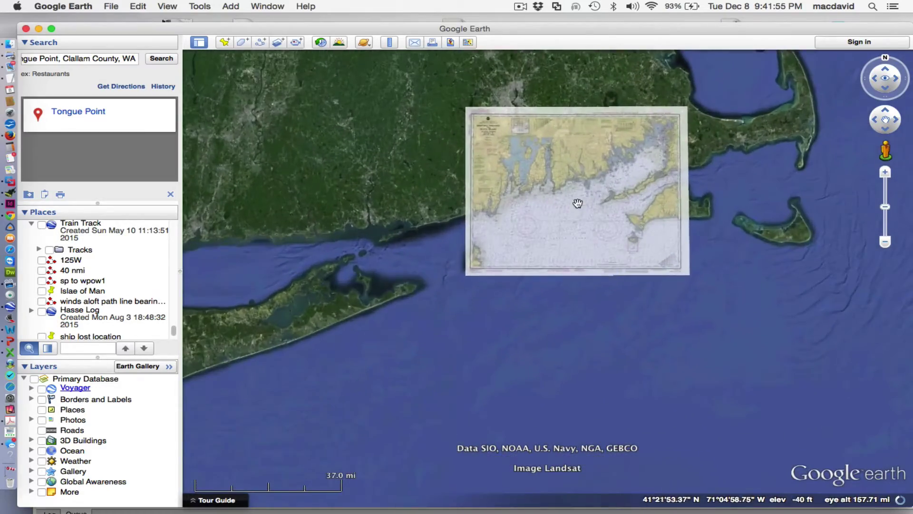
scroll(562, 250, up, 2)
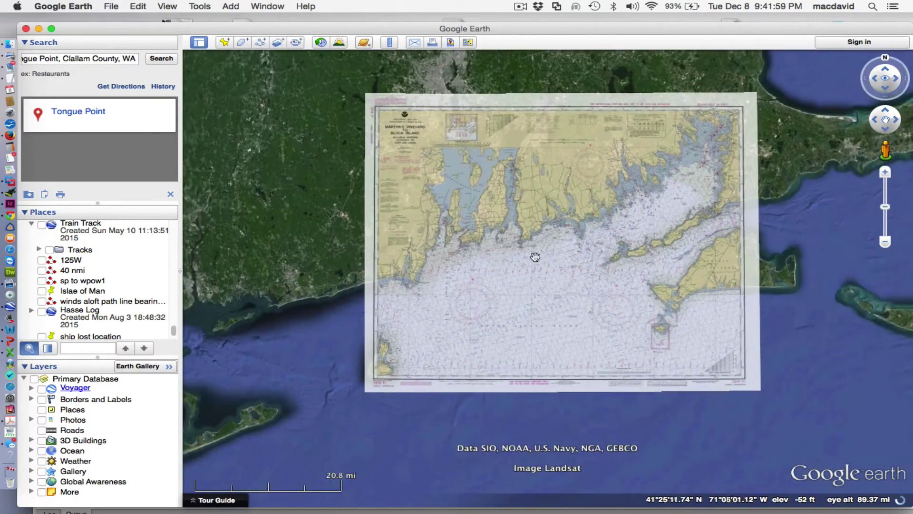
scroll(535, 257, up, 3)
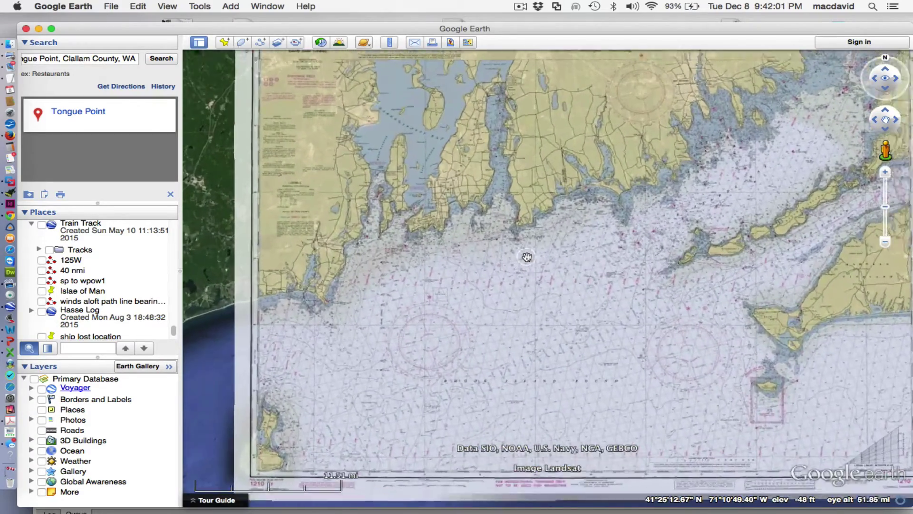
scroll(527, 257, down, 2)
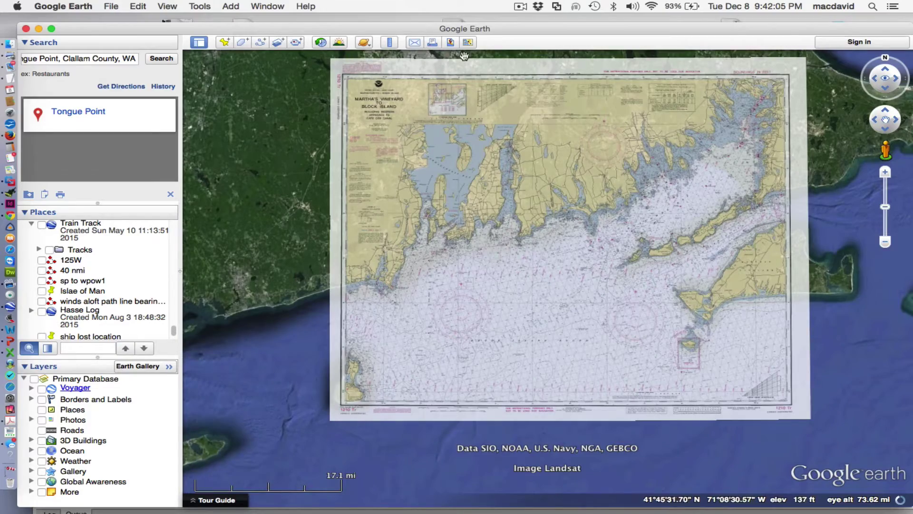
scroll(540, 207, up, 1)
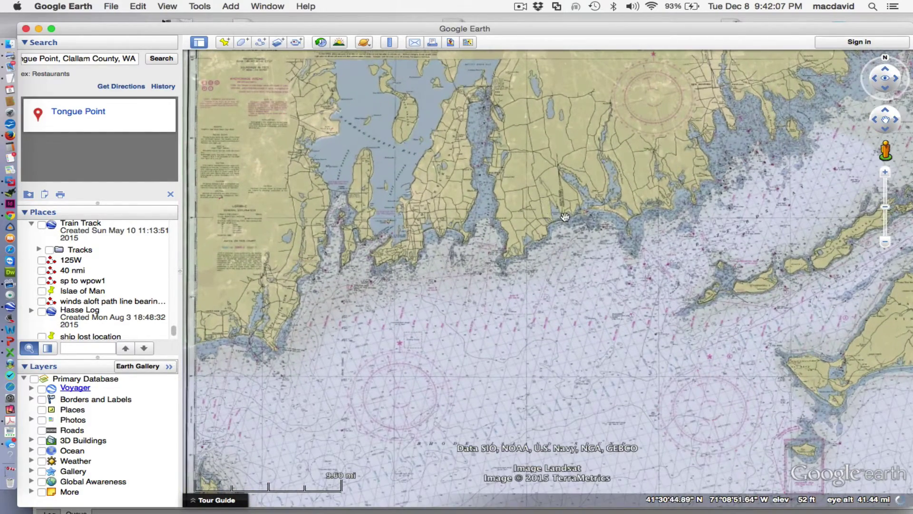
scroll(569, 222, down, 1)
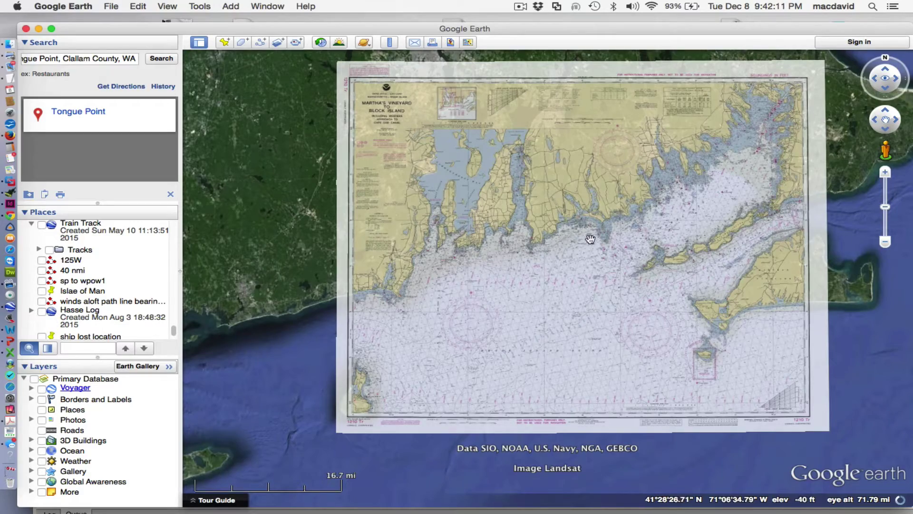
scroll(555, 271, up, 1)
scroll(580, 265, down, 2)
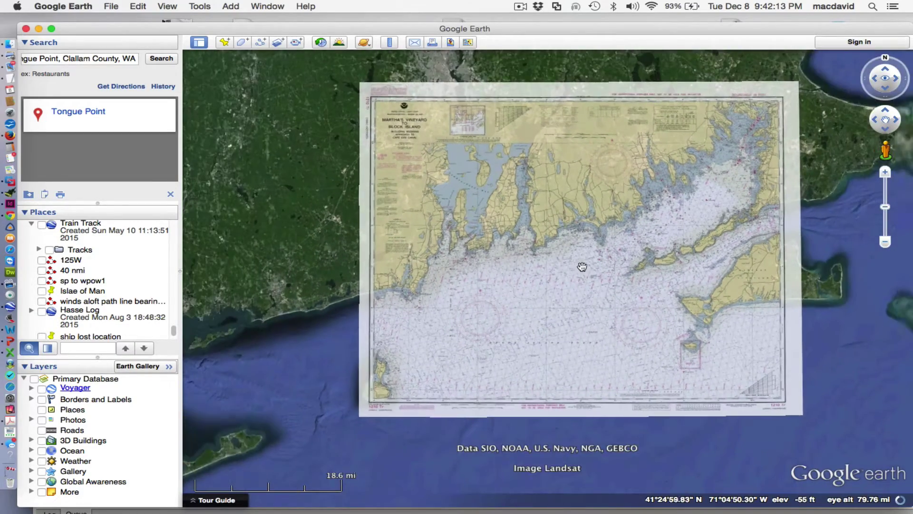
drag(581, 265, 520, 256)
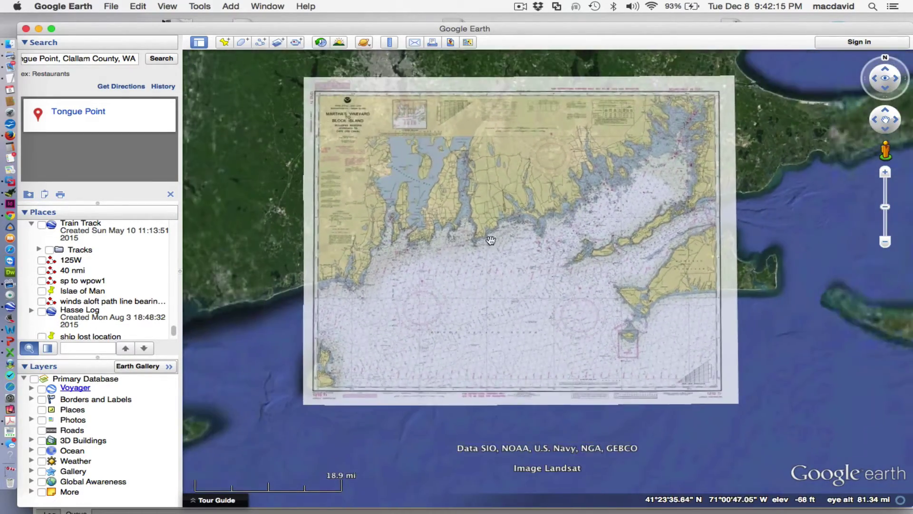
- Clear the Tongue Point results and search for Penikese Island, Gosnold, MA
click(170, 194)
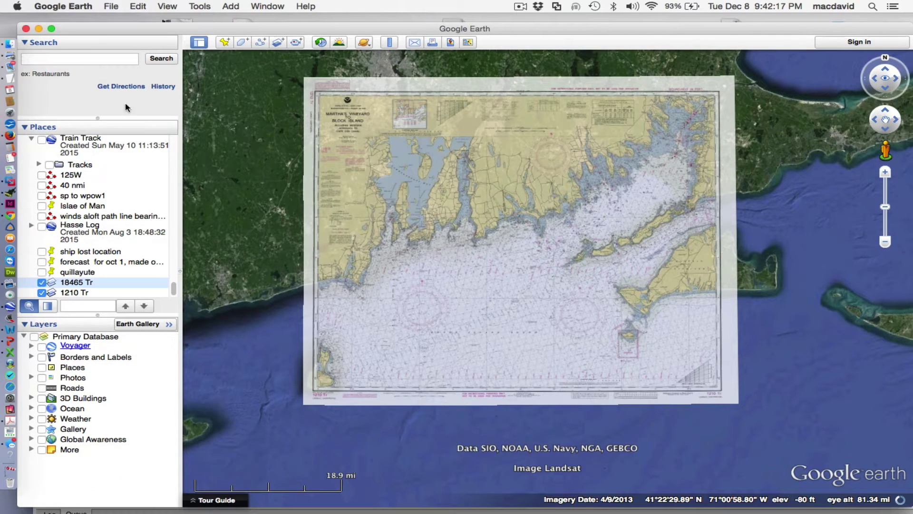
click(90, 59)
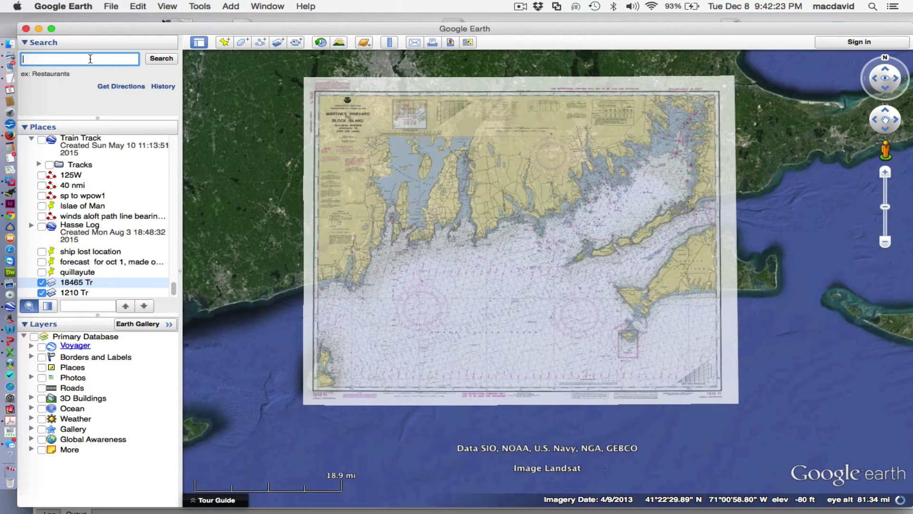
text(P)
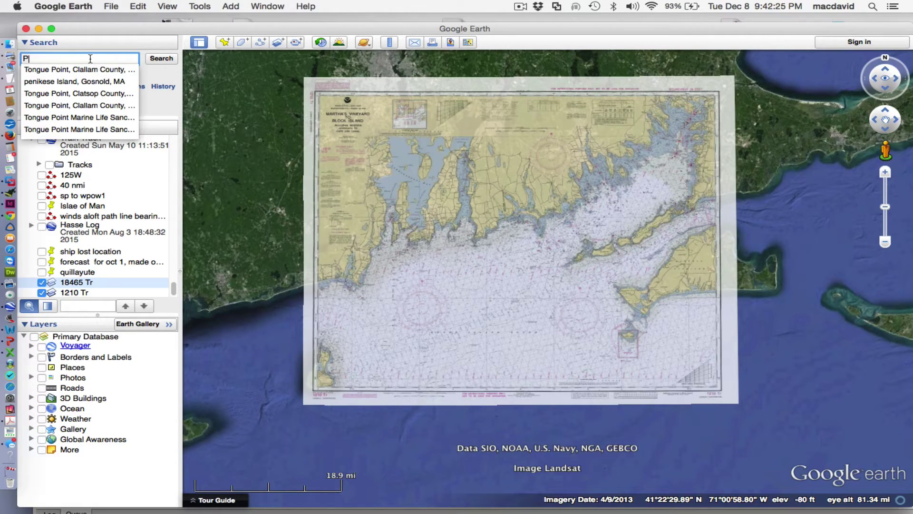
text(e)
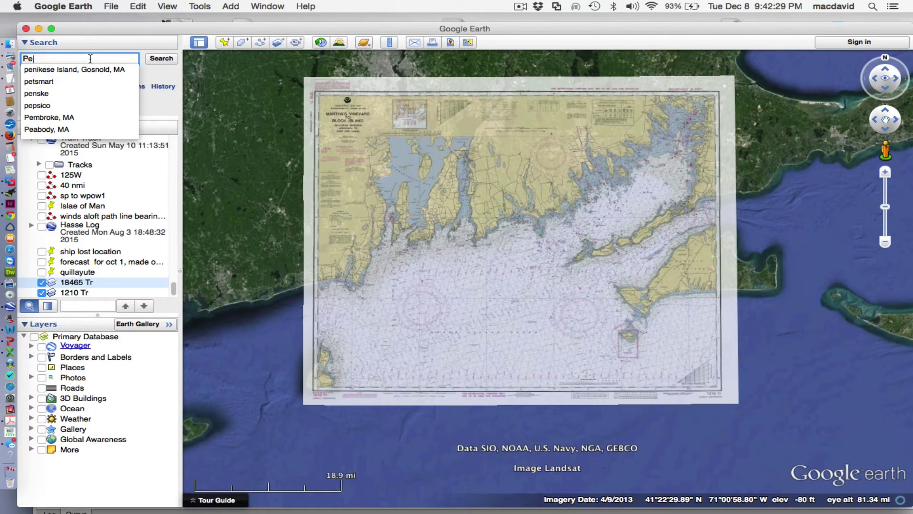
click(57, 72)
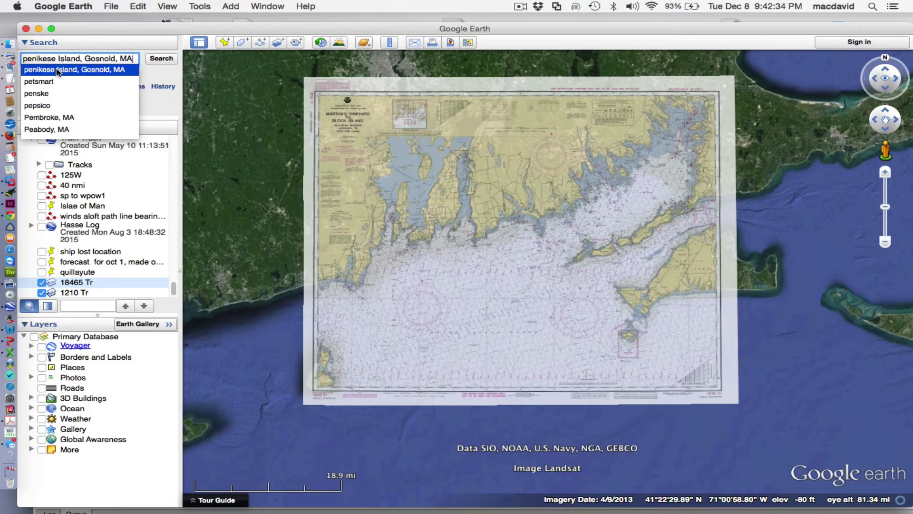
click(159, 61)
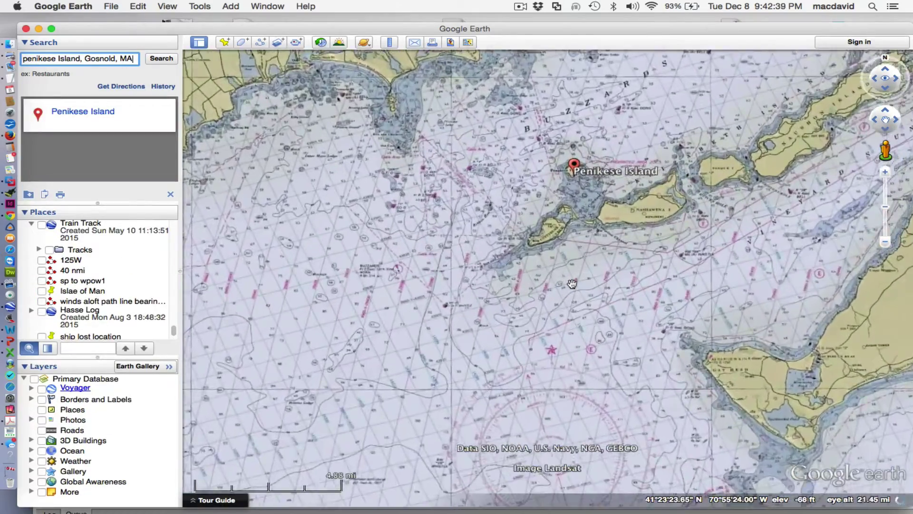
- Zoom out and back in around the Penikese Island placemark on the Block Island chart
scroll(572, 284, down, 5)
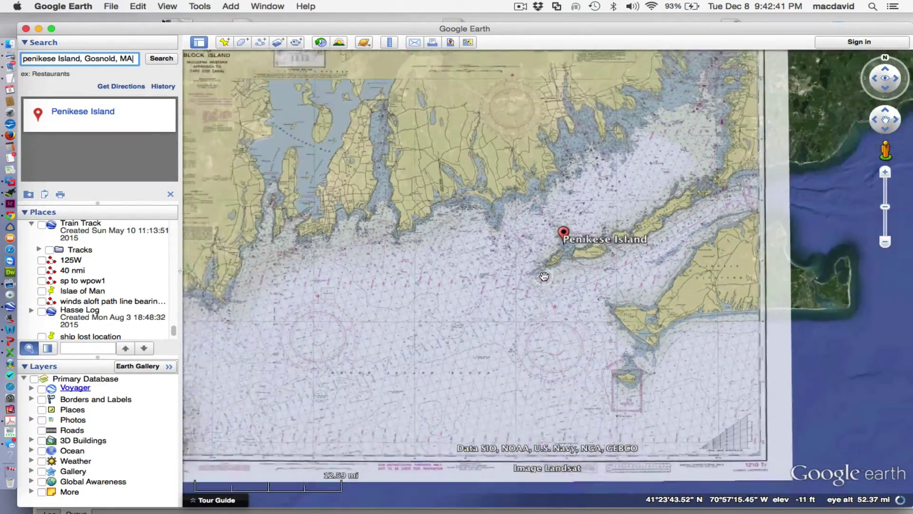
scroll(466, 266, up, 3)
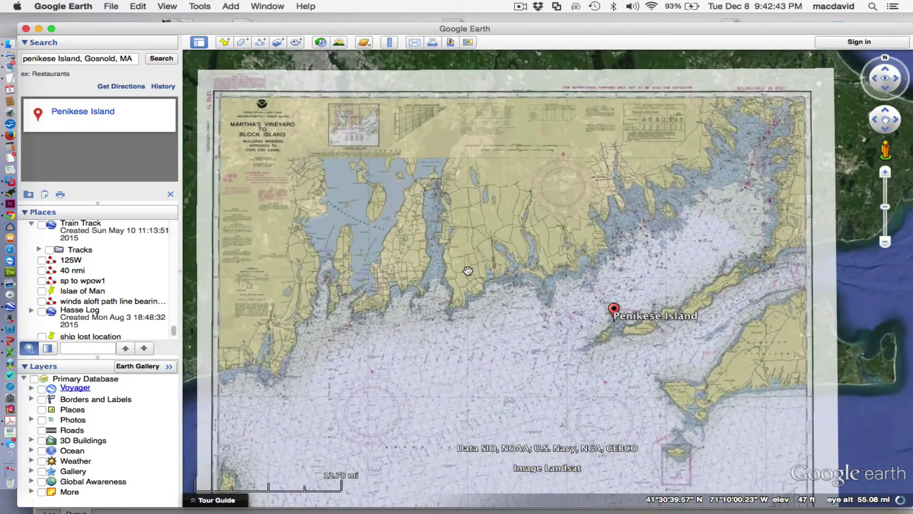
scroll(468, 270, up, 5)
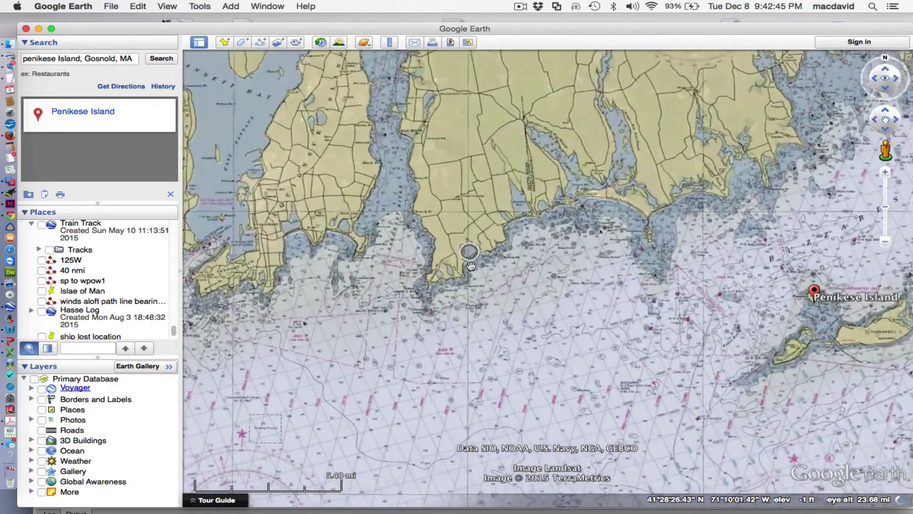
scroll(471, 266, down, 4)
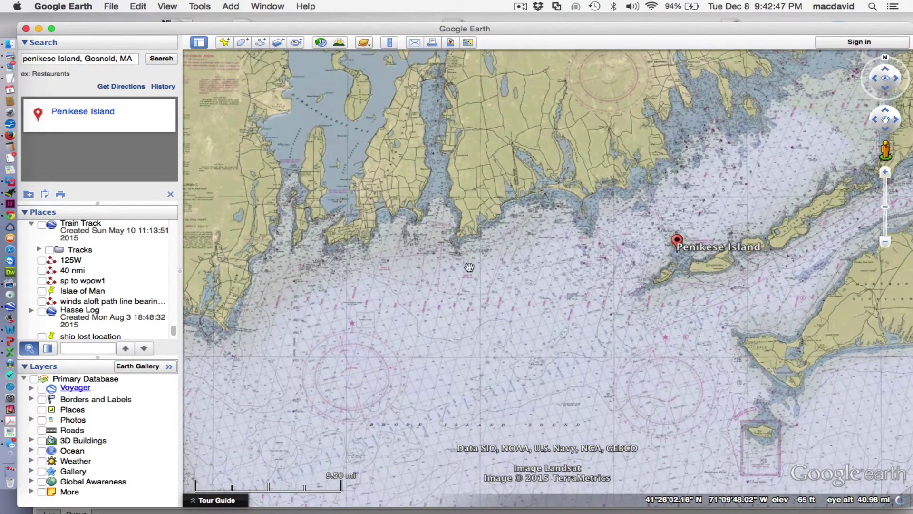